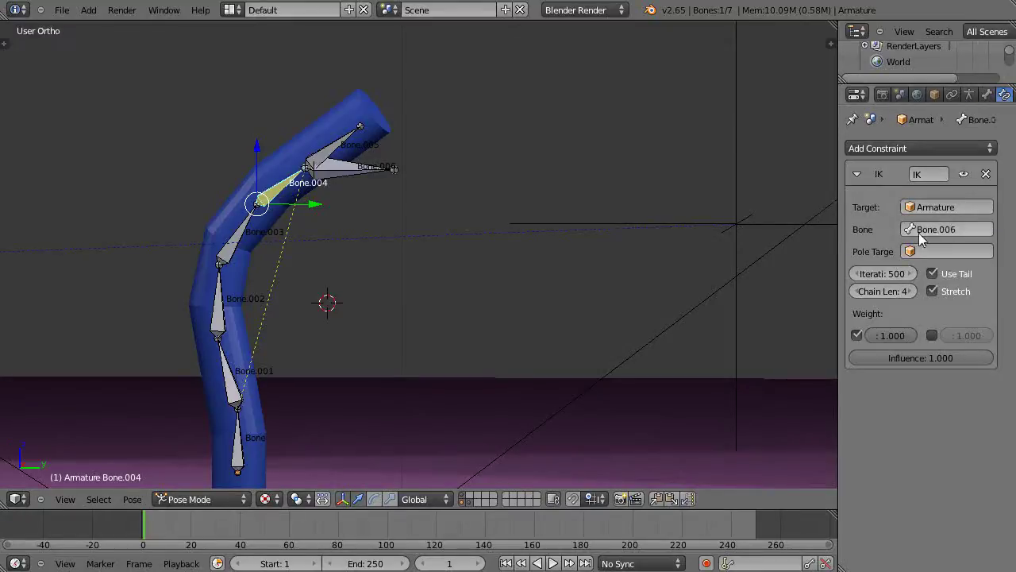
Move the Bone.006 target to test how the chain bends
right_click(347, 170)
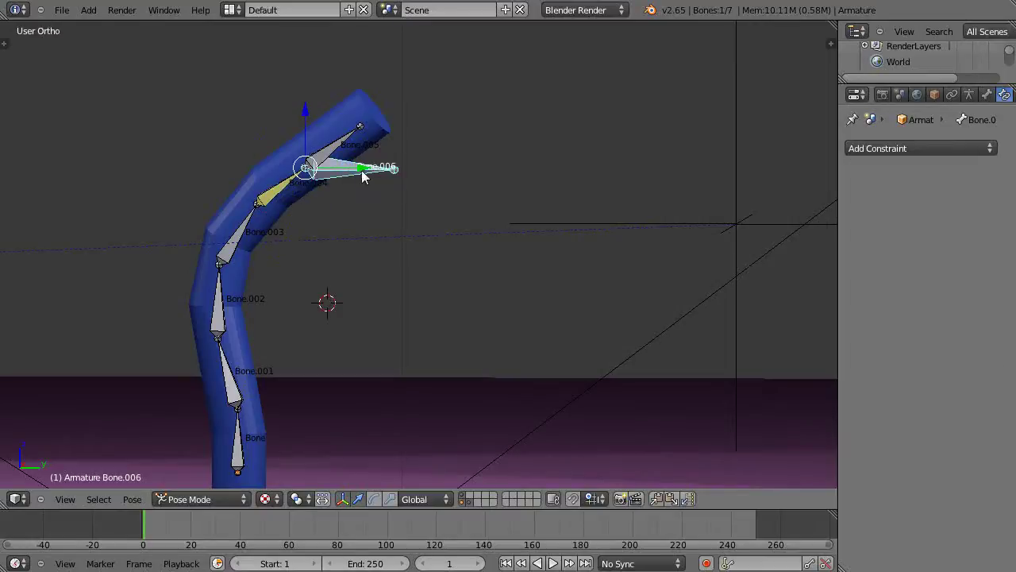
key(g)
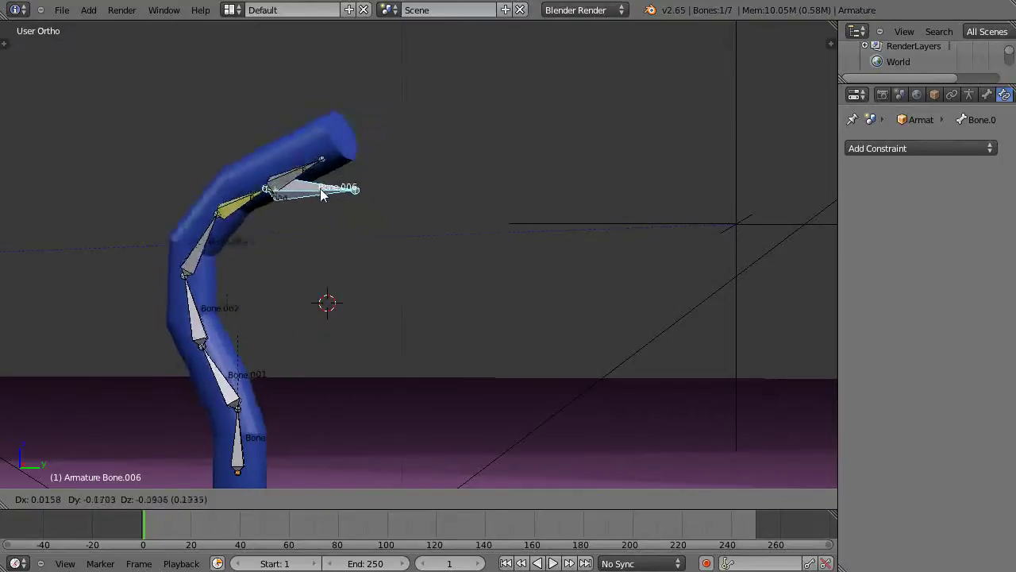
click(316, 176)
Set Bone.004's IK chain length to 5 and move Bone.006 to watch the chain follow
right_click(248, 193)
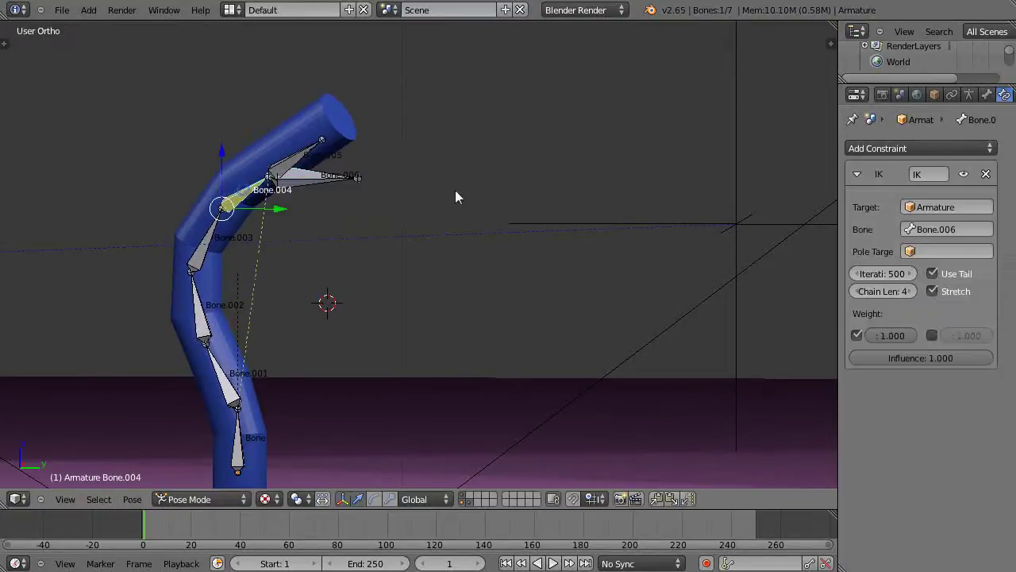
click(910, 291)
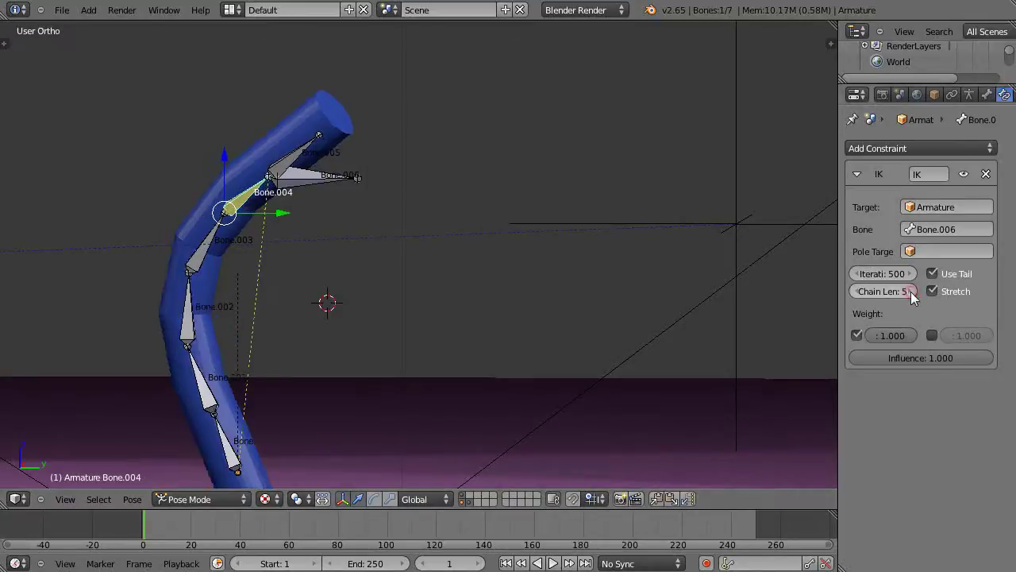
right_click(301, 181)
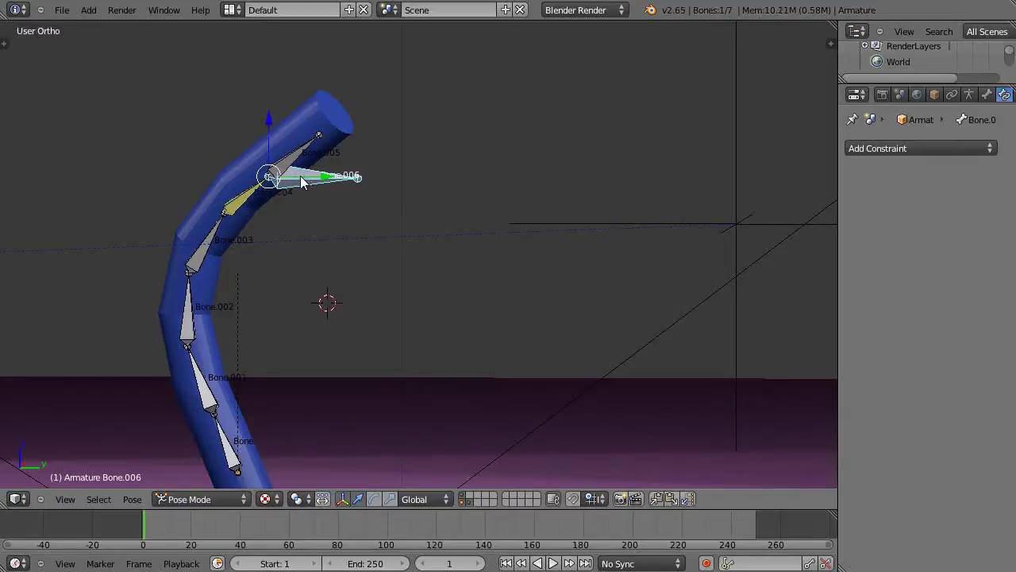
key(g)
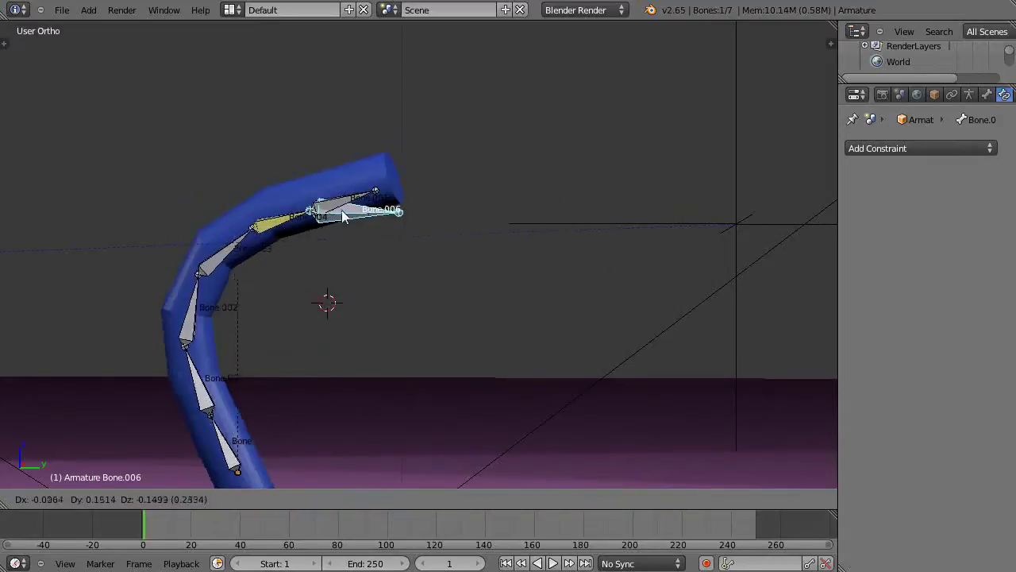
click(306, 205)
Show Bone.004's IK constraint and lower its chain length to 0
shift+right_click(244, 216)
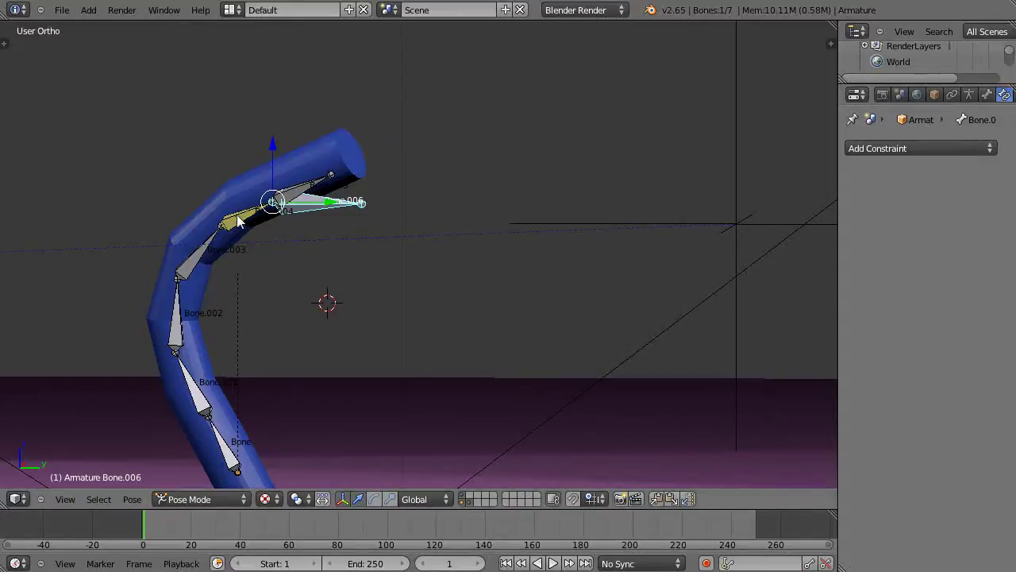
key(shift+i)
click(331, 213)
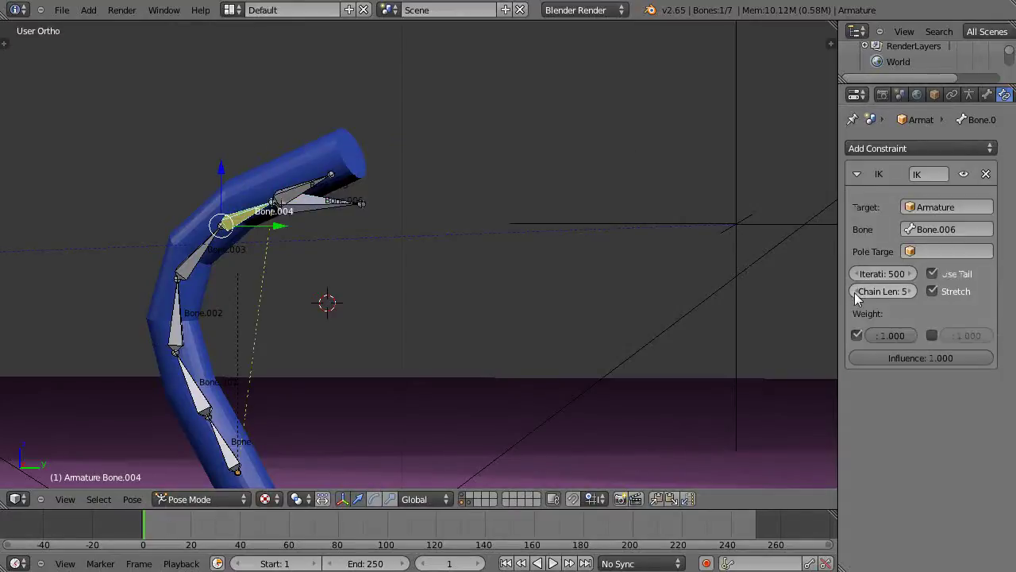
click(855, 291)
click(855, 292)
click(855, 291)
click(855, 291)
click(854, 291)
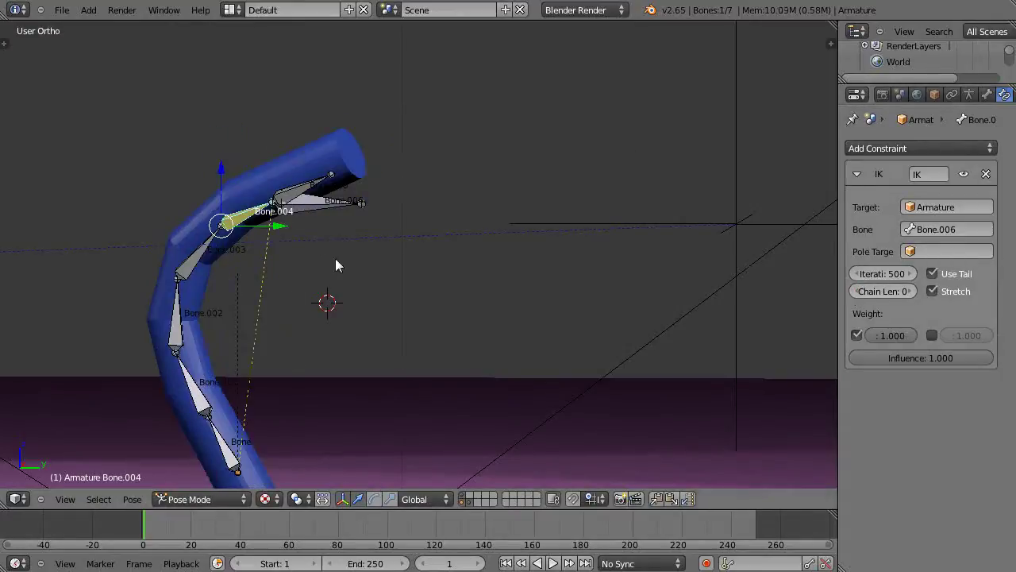
Try IK chain lengths of 1 up to 5, then 3, before settling back on 0
click(910, 291)
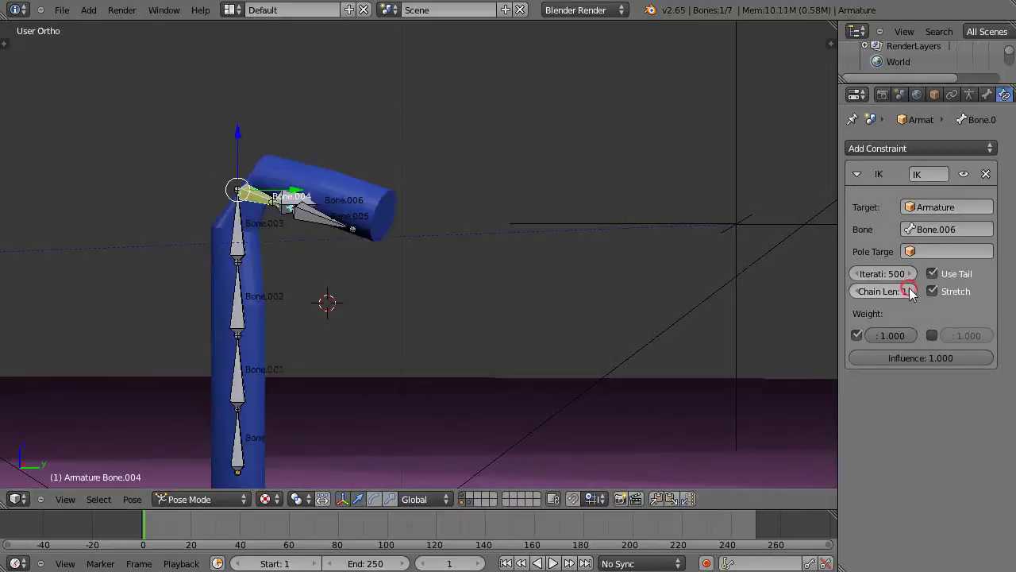
click(909, 289)
click(908, 289)
click(909, 289)
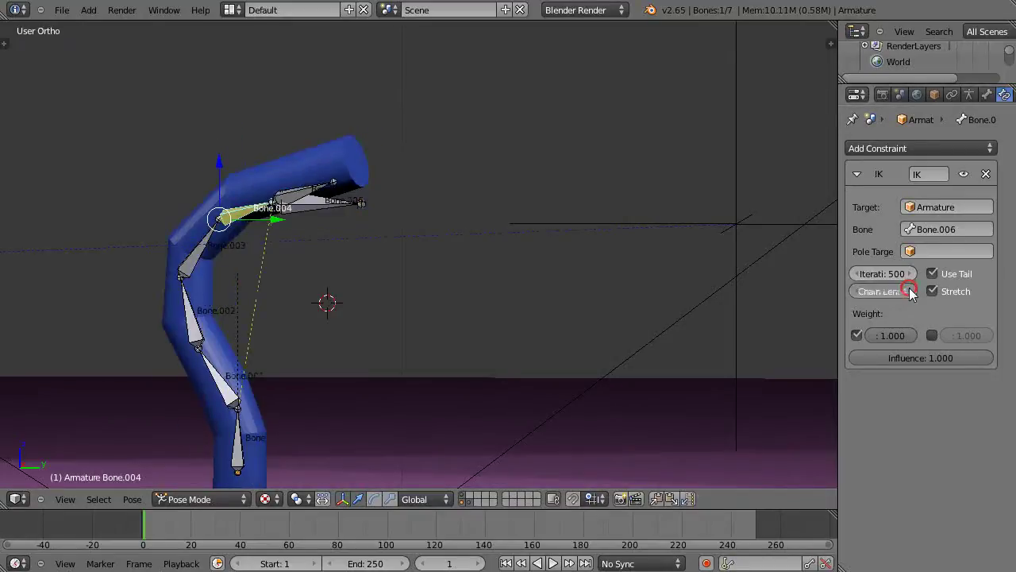
click(907, 289)
click(855, 291)
click(856, 291)
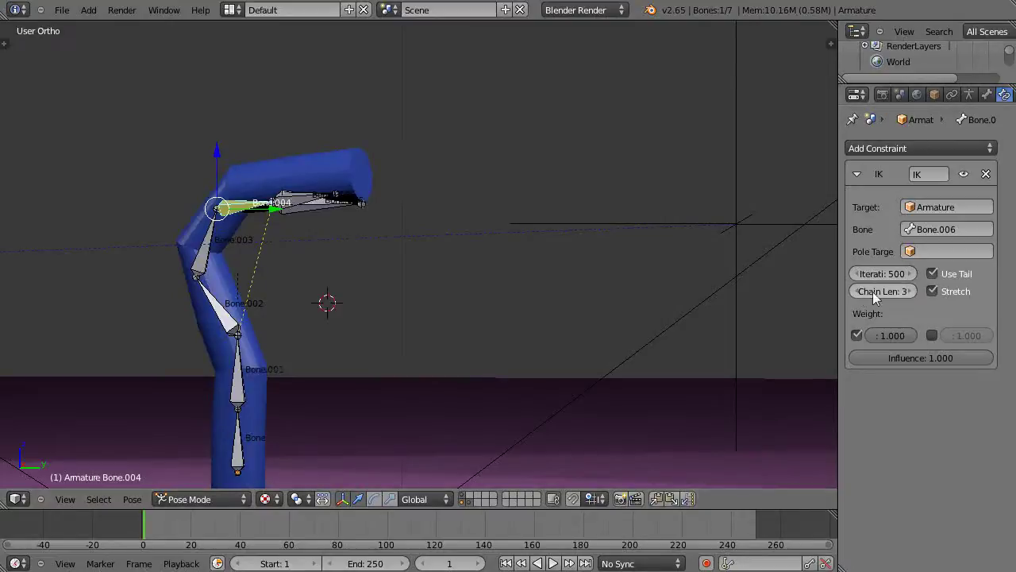
click(856, 291)
click(856, 291)
click(856, 292)
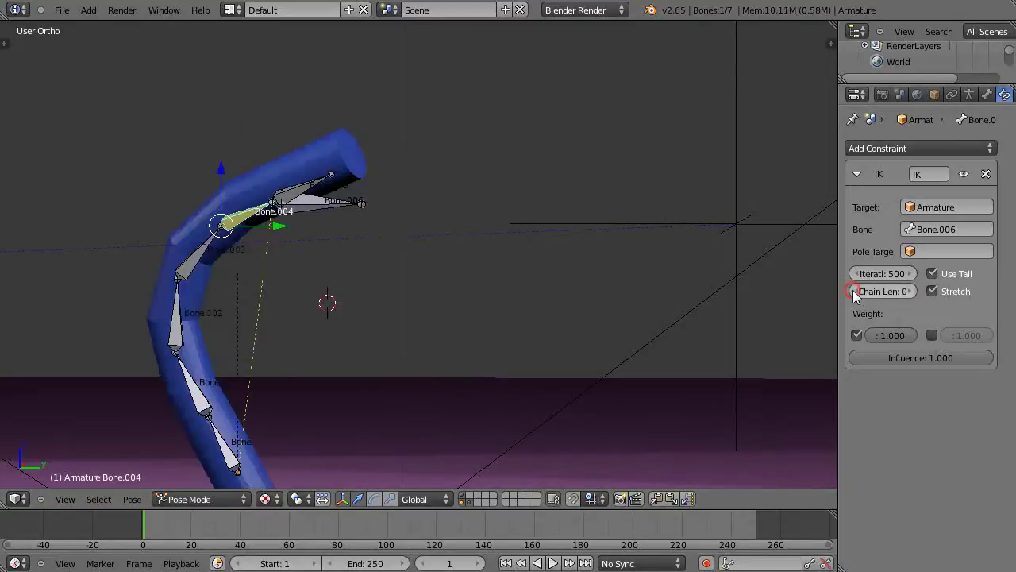
right_click(309, 206)
Raise Bone.006 until the bone chain and blue cylinder stand fully upright
key(g)
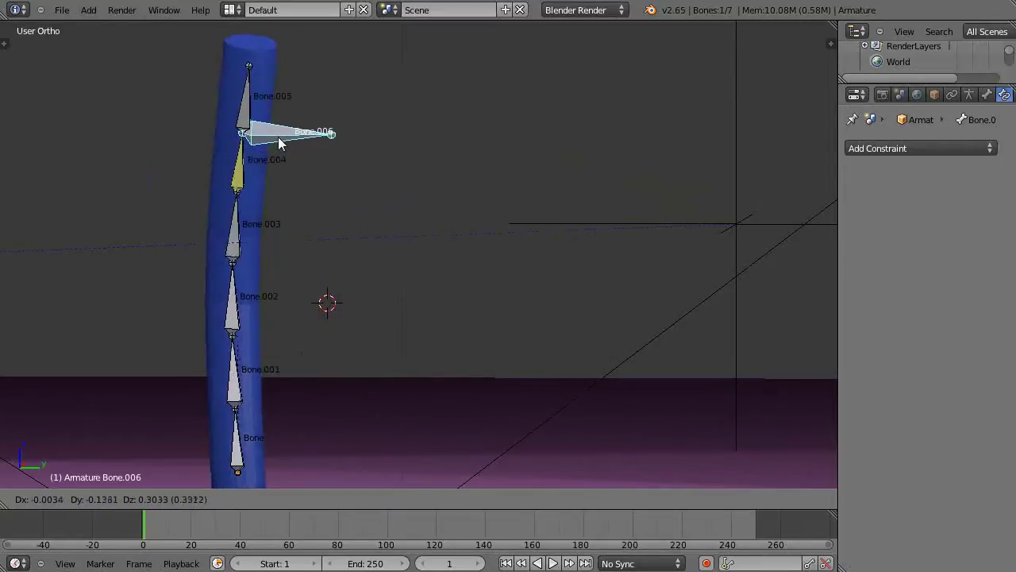
click(271, 126)
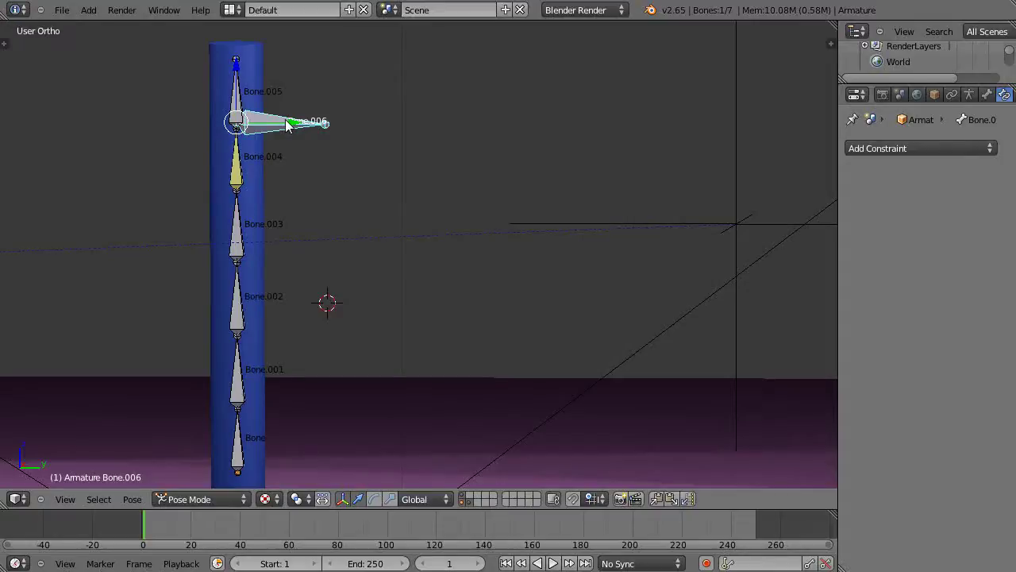
Delete Bone.006 in Edit Mode and return to Pose Mode
key(Tab)
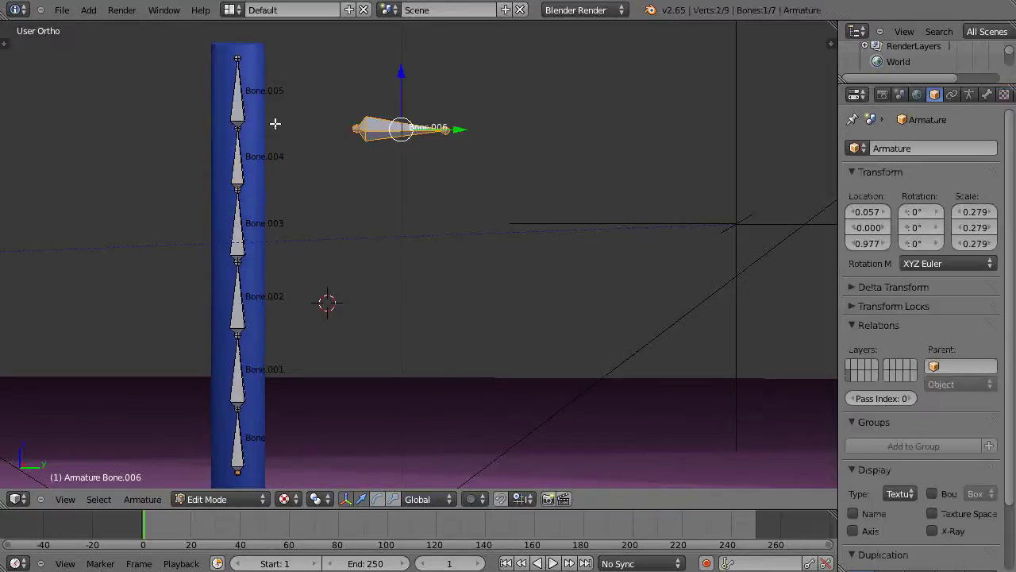
key(x)
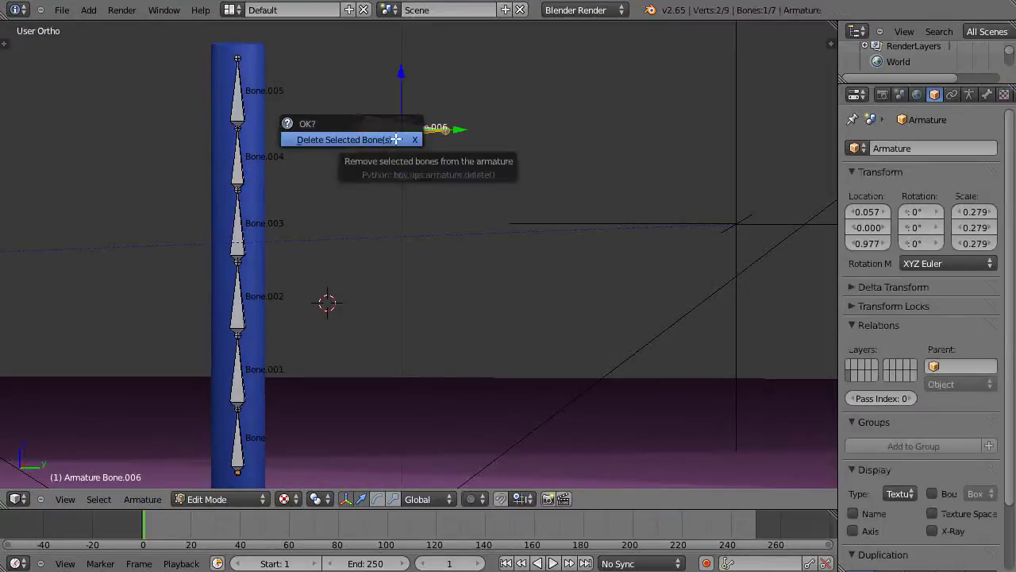
click(395, 139)
key(Tab)
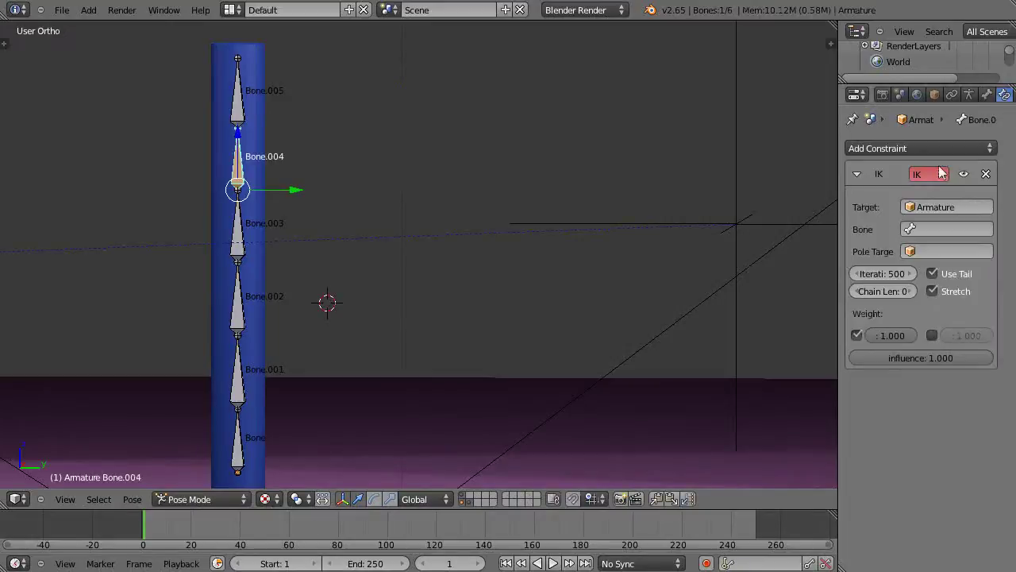
Remove Bone.004's IK constraint, then select bones up the chain ending on Bone.005
click(986, 173)
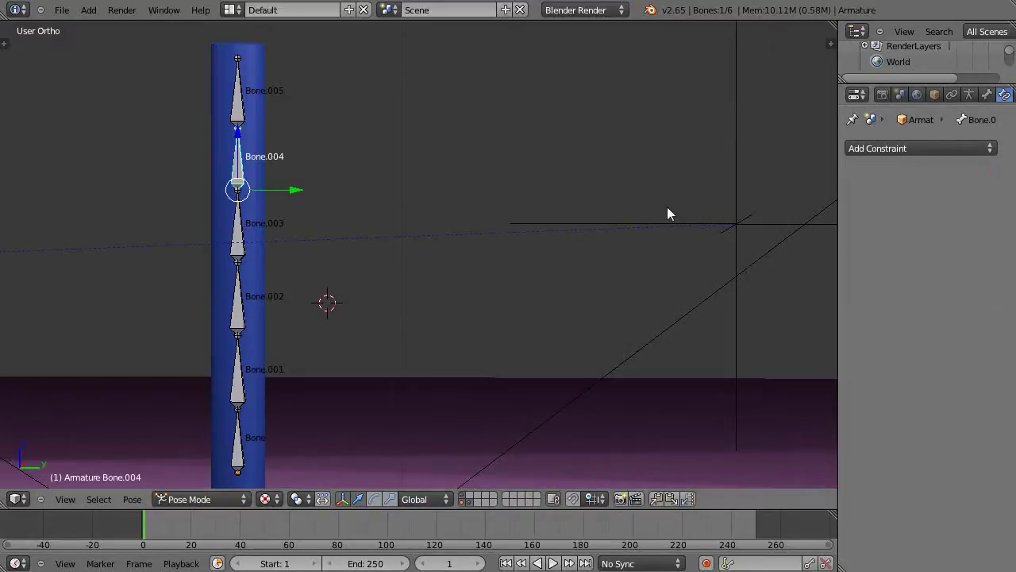
right_click(239, 102)
right_click(246, 176)
right_click(241, 225)
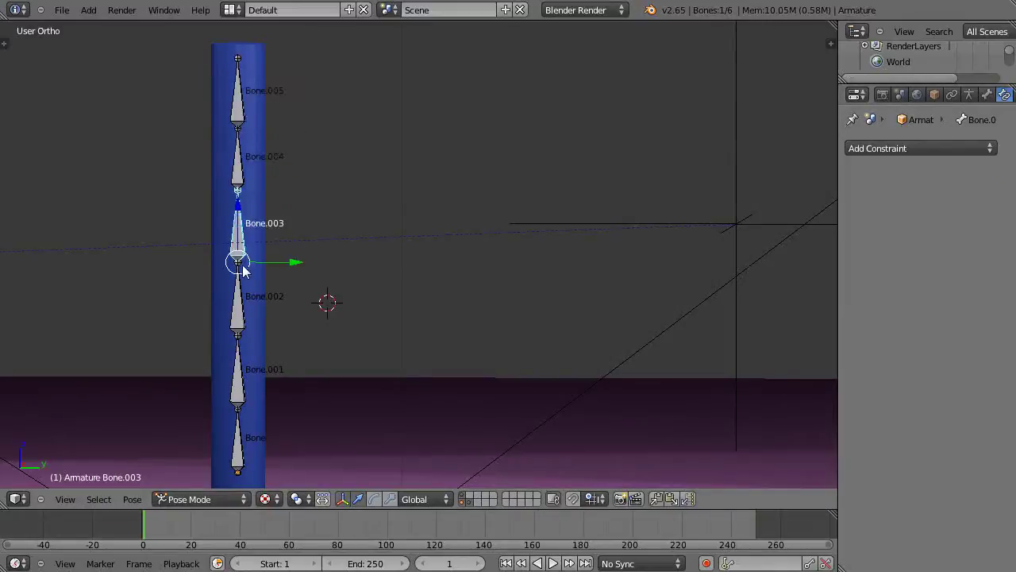
right_click(241, 171)
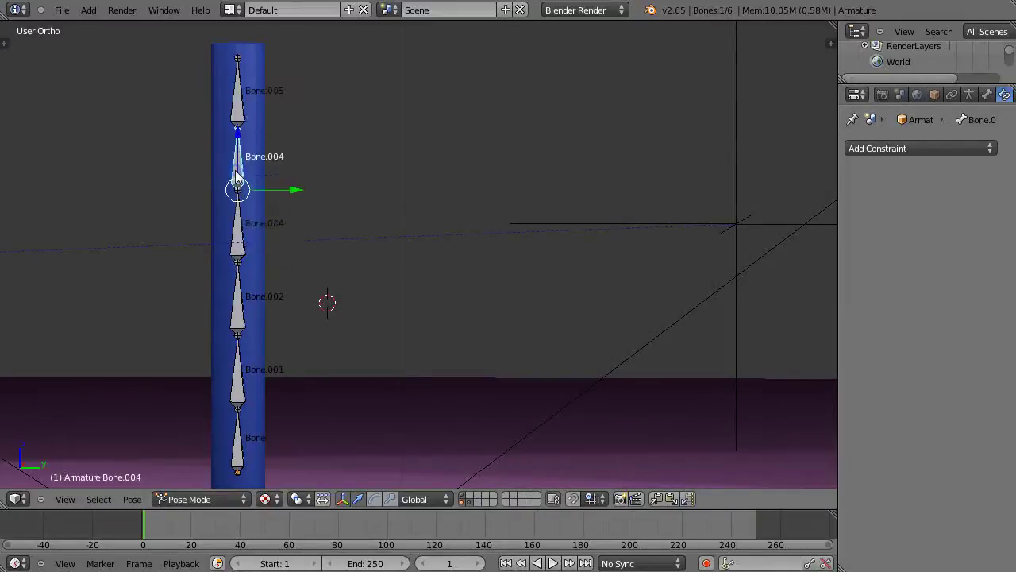
right_click(238, 103)
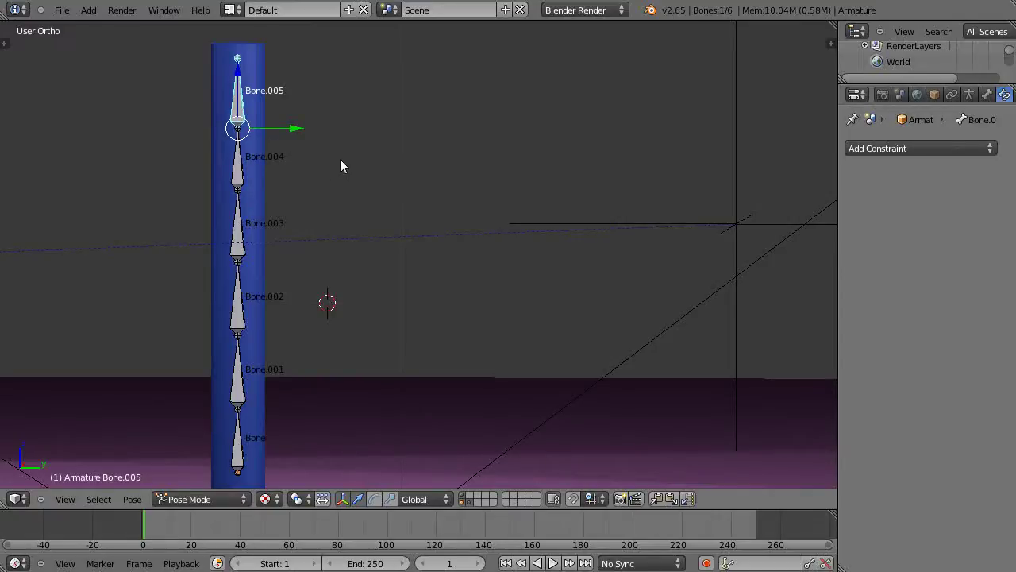
shift+middle_drag(298, 167, 307, 204)
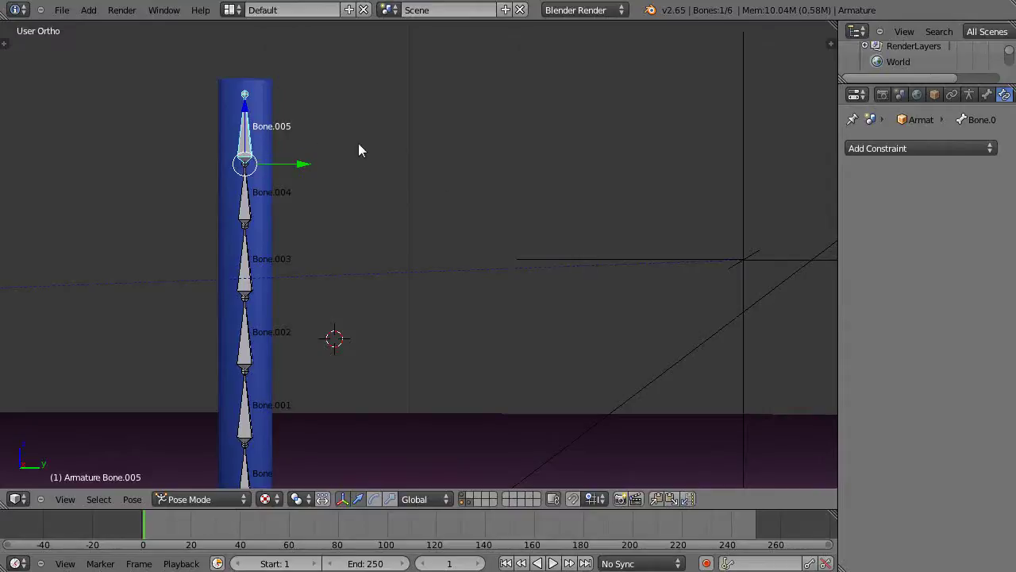
Add an IK constraint to Bone.005 aimed at a new empty, then select Empty.001
key(shift+i)
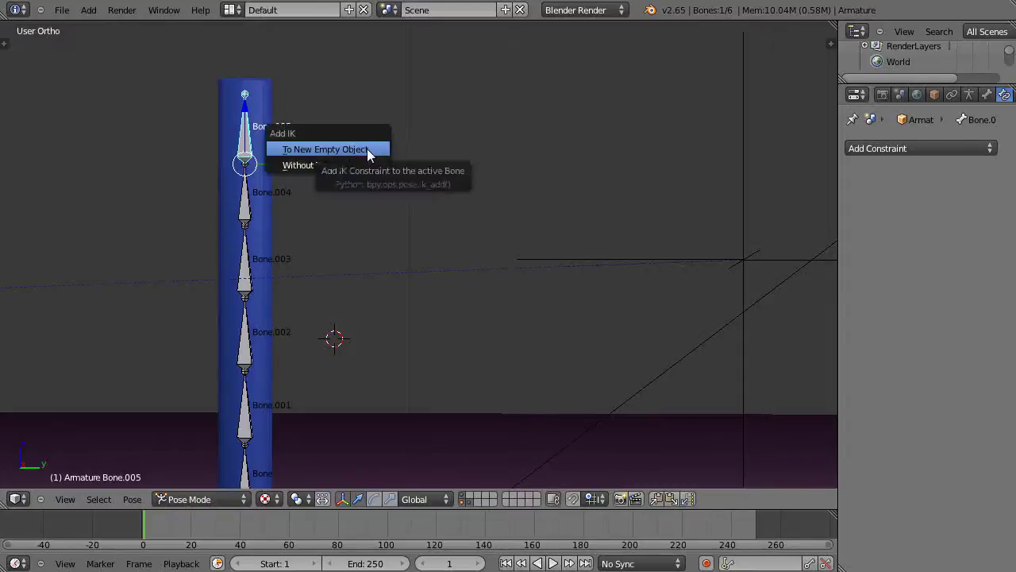
click(321, 151)
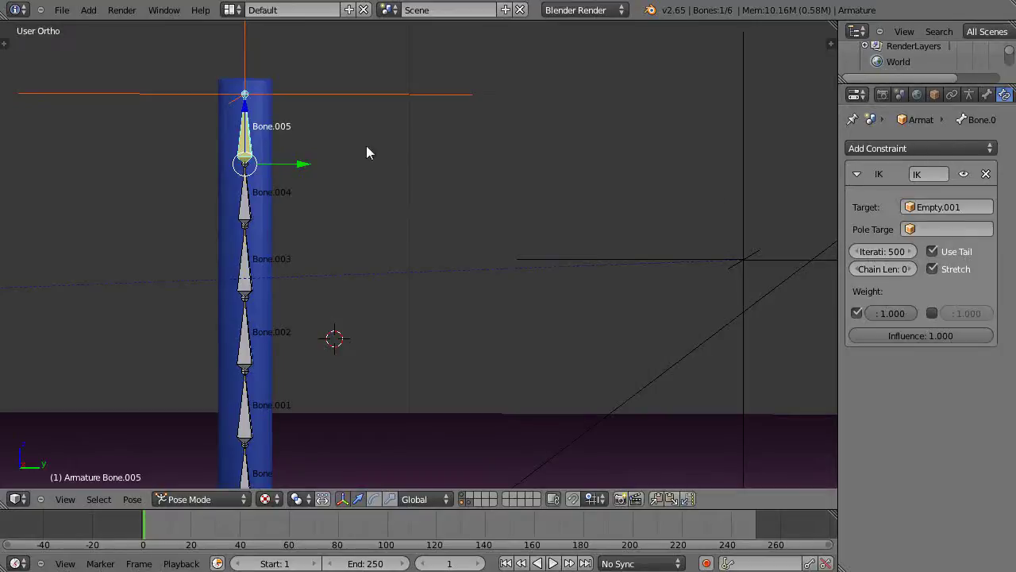
right_click(244, 96)
middle_drag(442, 211, 324, 264)
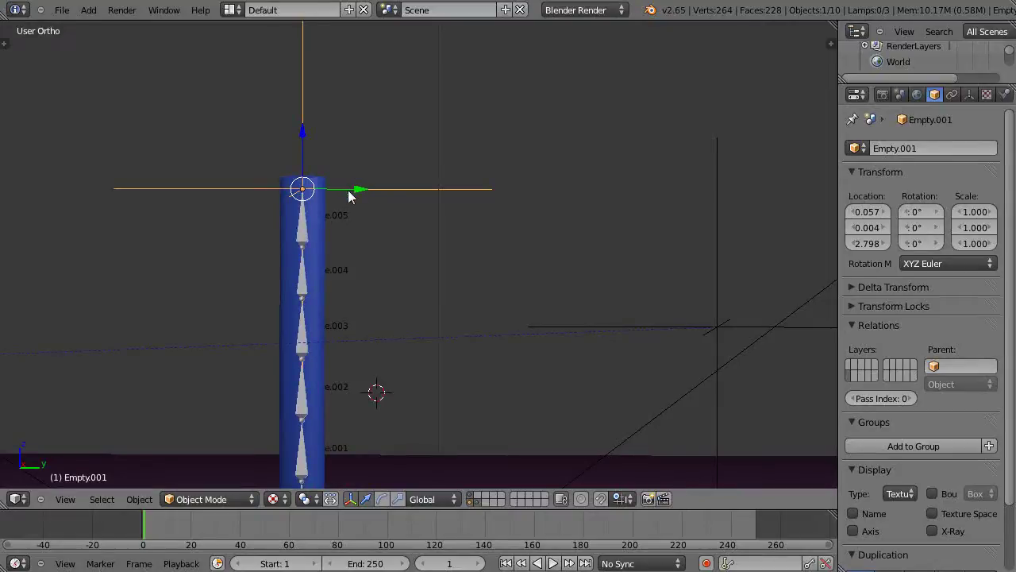
Move Empty.001 to 0.042, 0.334, 2.606 so the cylinder bends toward it
key(g)
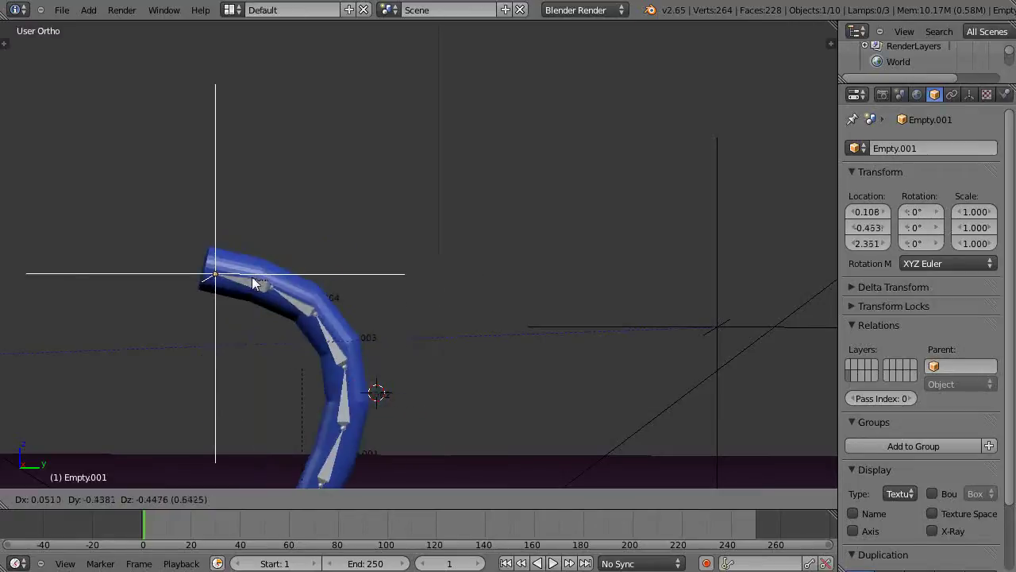
click(333, 272)
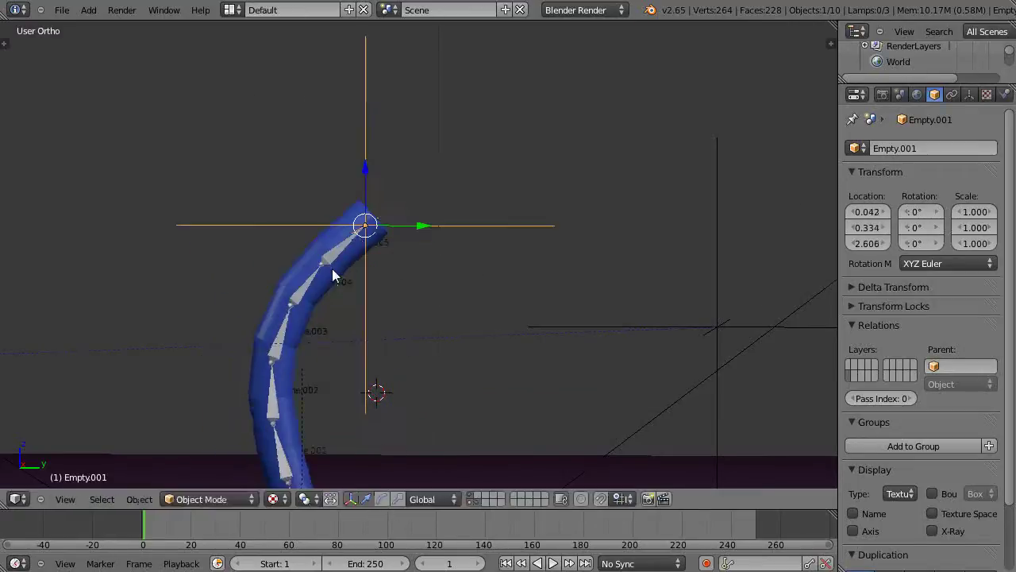
middle_drag(333, 272, 392, 238)
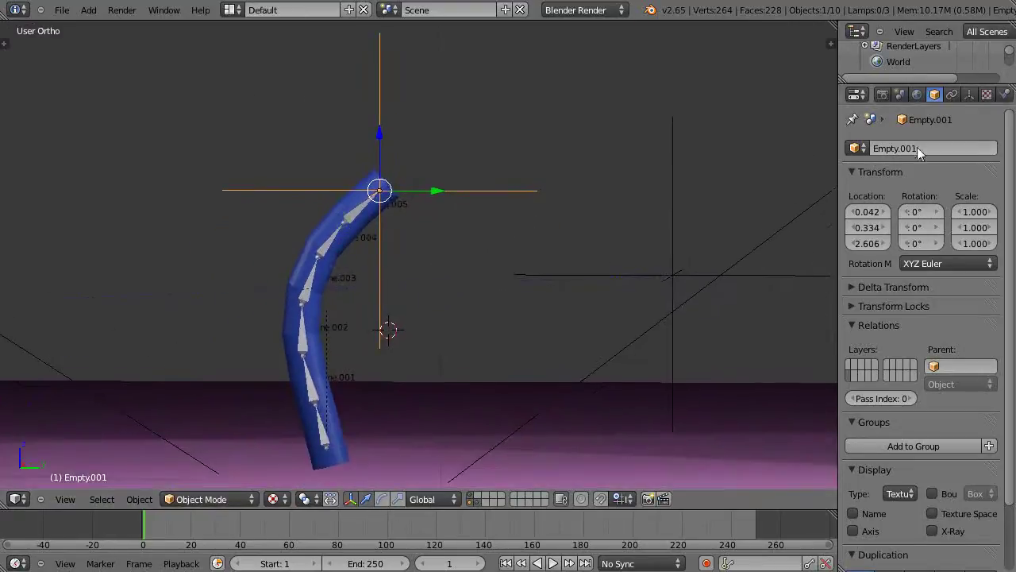
Select Bone.005 to show its IK constraint targeting Empty.001 with chain length 0
right_click(359, 206)
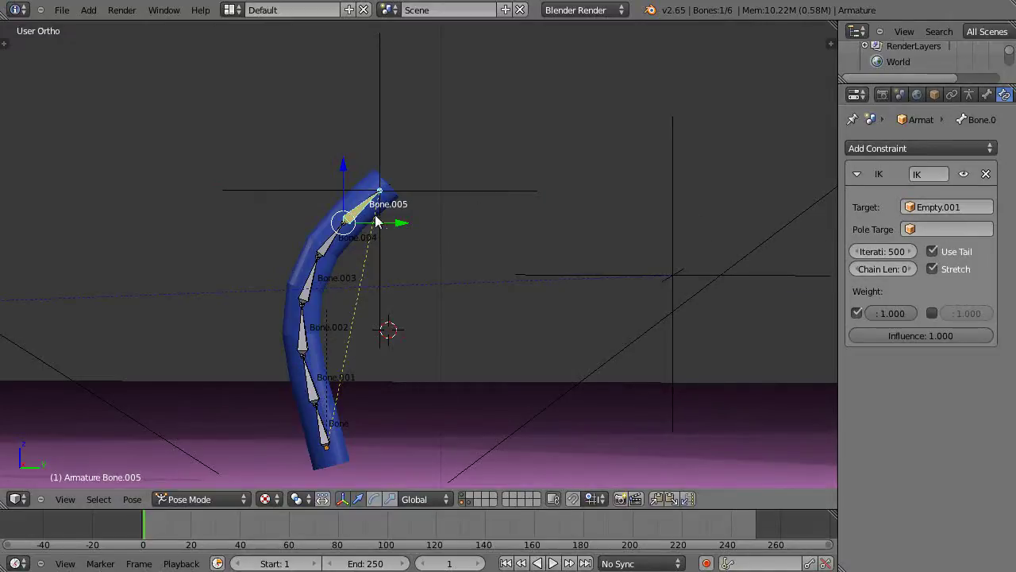
scroll(380, 214, up, 3)
scroll(380, 214, down, 3)
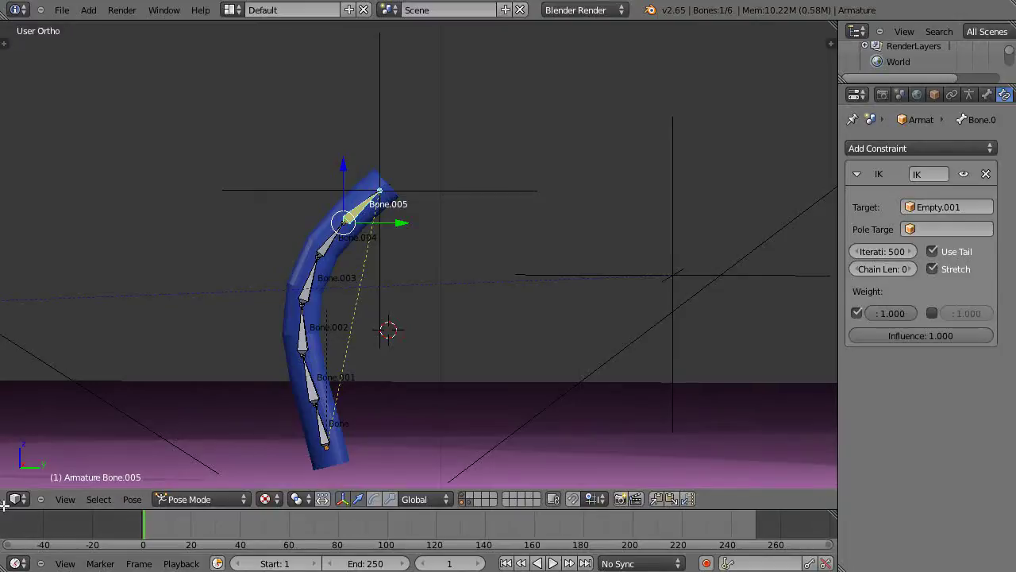
Split the 3D view and make the lower area a Dope Sheet in Action Editor mode
drag(4, 505, 9, 373)
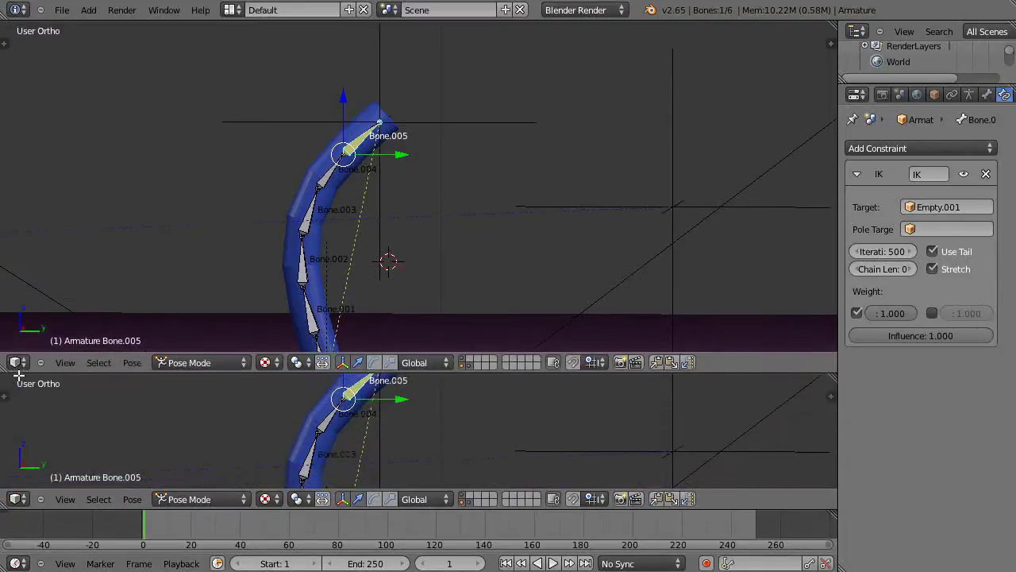
click(13, 499)
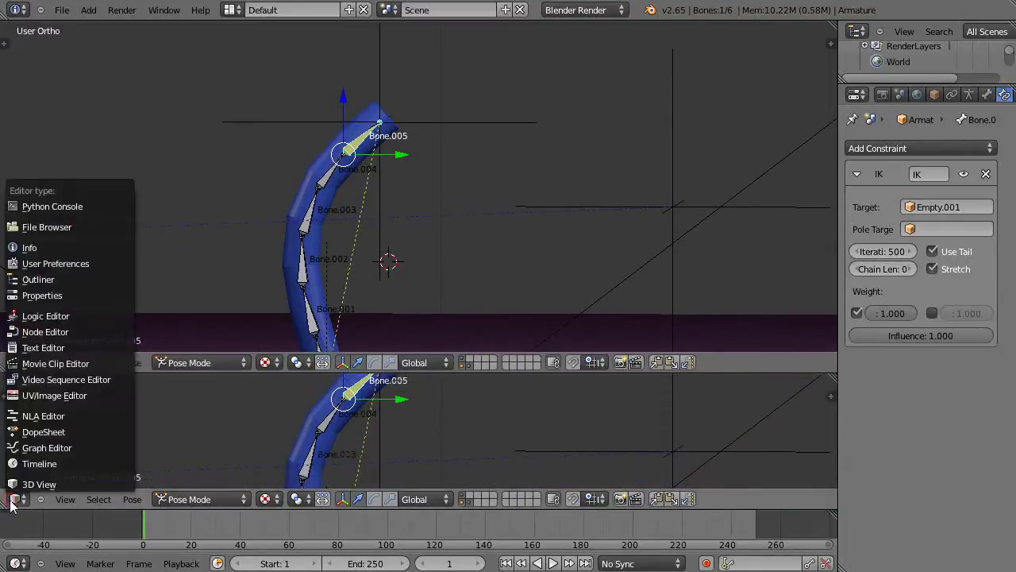
click(33, 433)
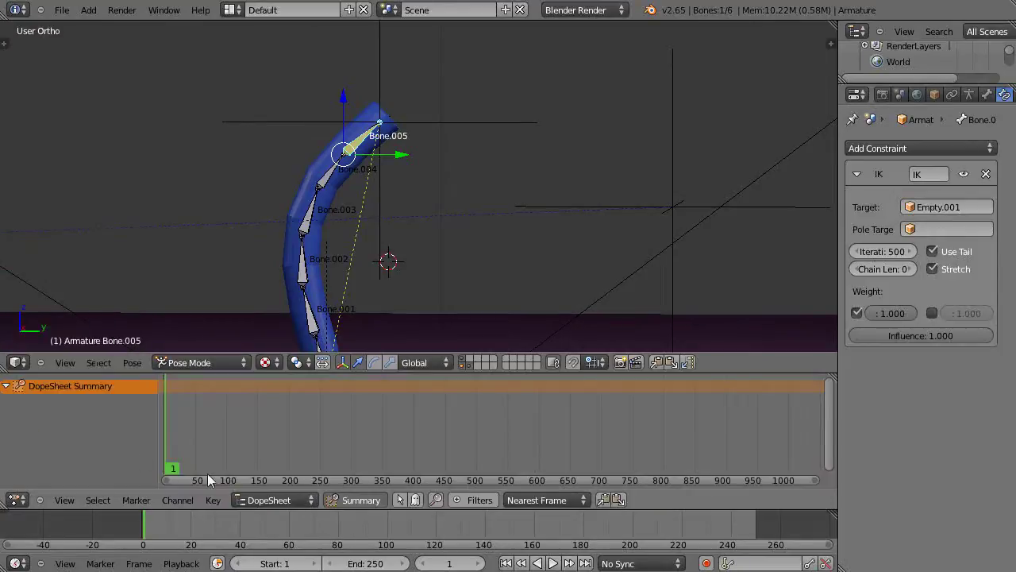
click(274, 500)
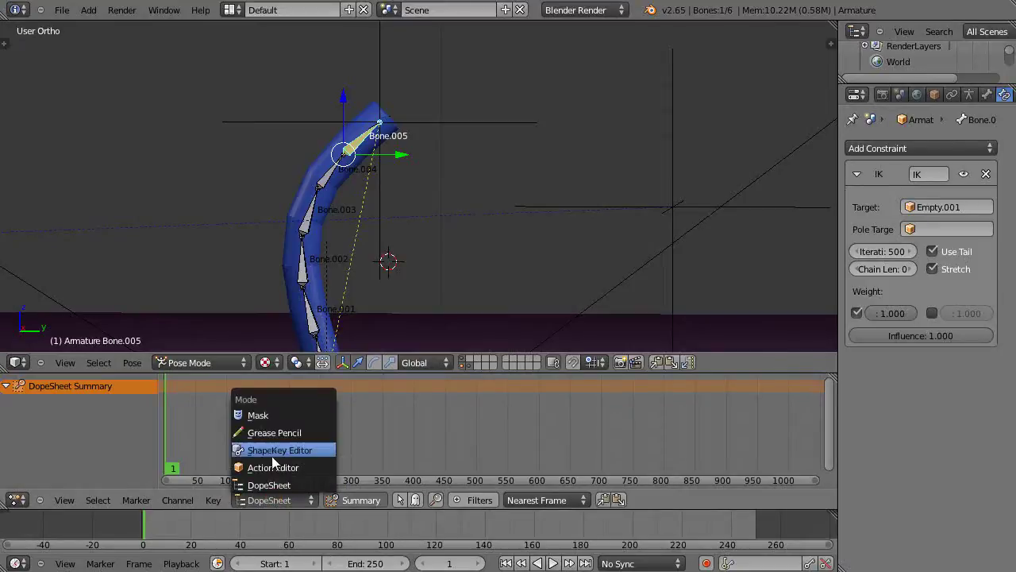
click(273, 468)
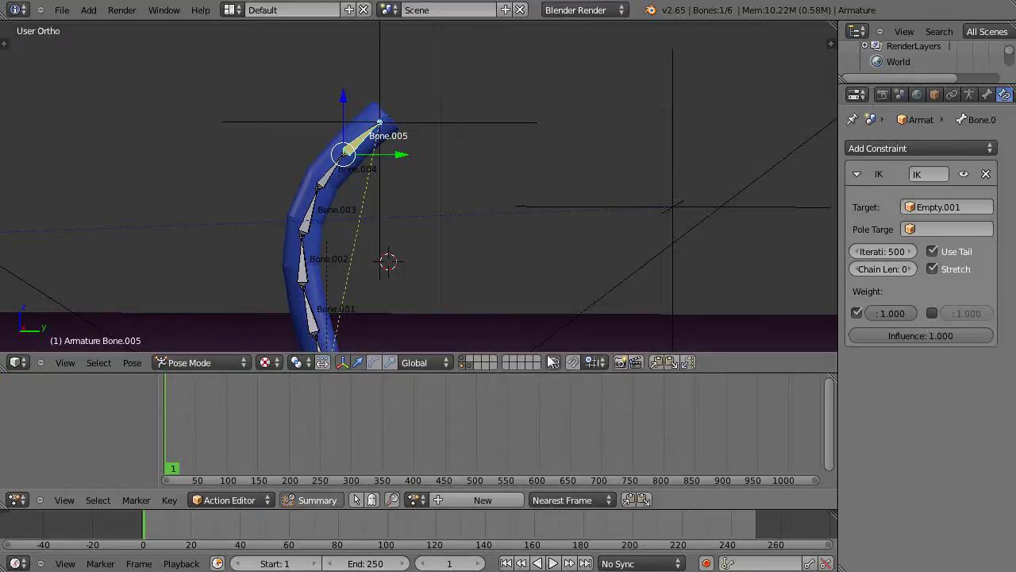
Return to Object Mode and move Empty.001 to 0.143, 0.952, 2.355
mouse_move(410, 372)
mouse_down()
mouse_move(419, 429)
mouse_move(419, 404)
mouse_up()
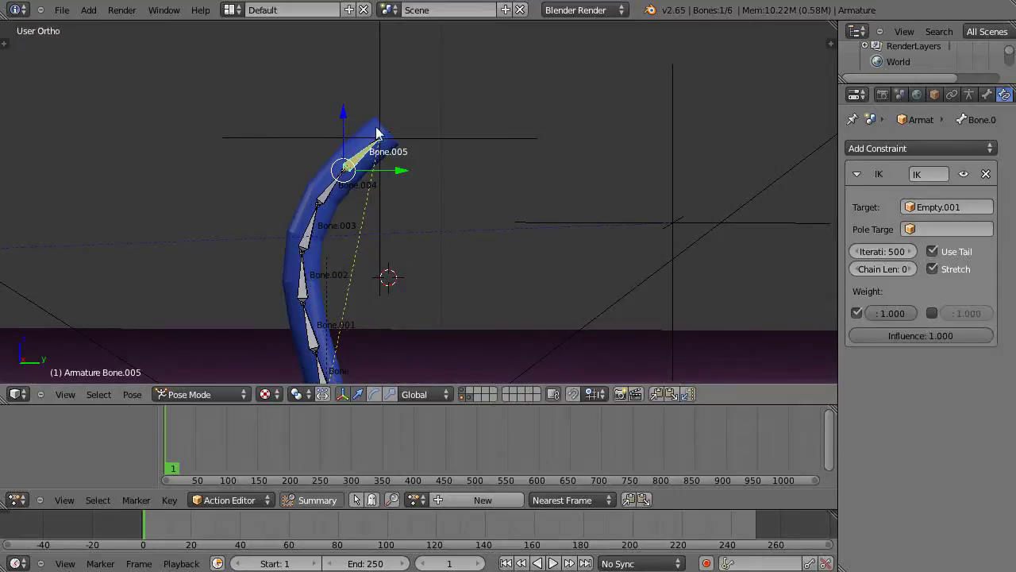
key(Tab)
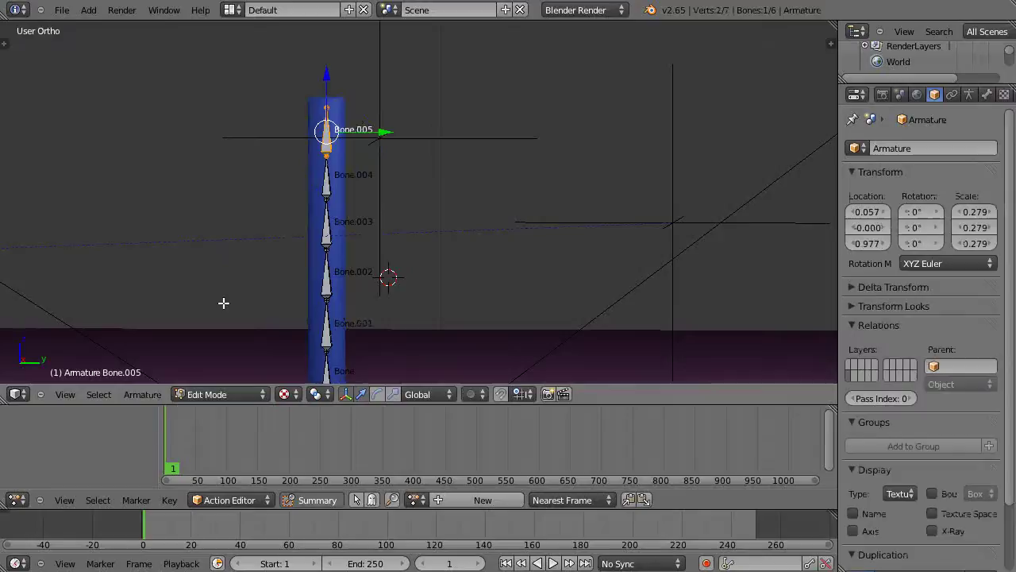
key(Tab)
key(ctrl+Tab)
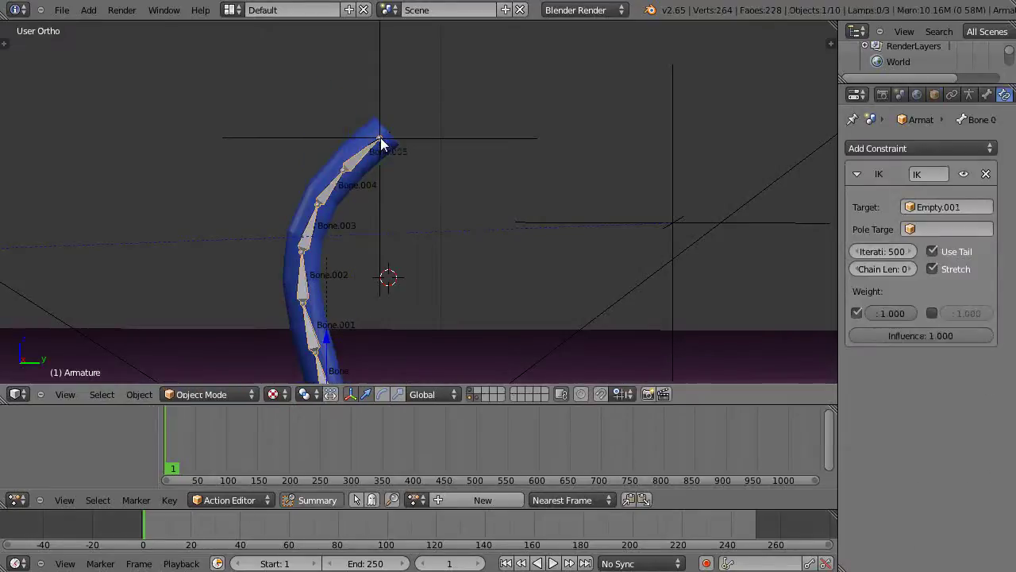
right_click(389, 140)
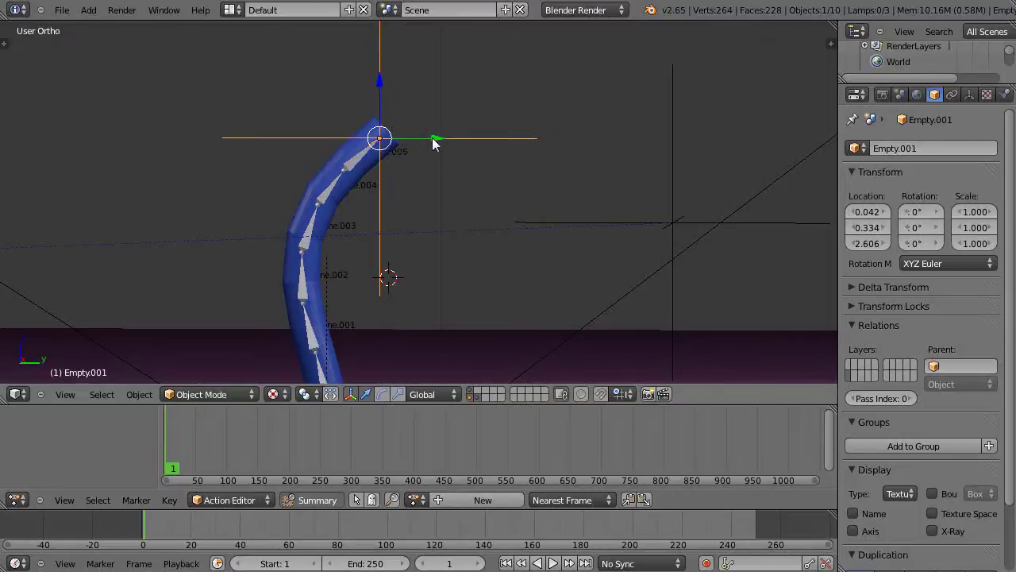
key(g)
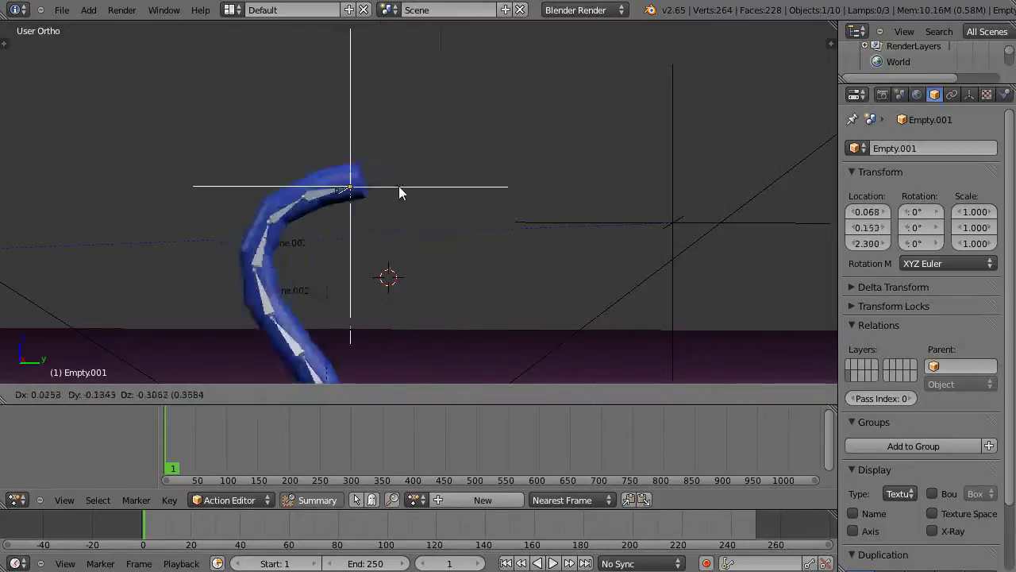
click(230, 182)
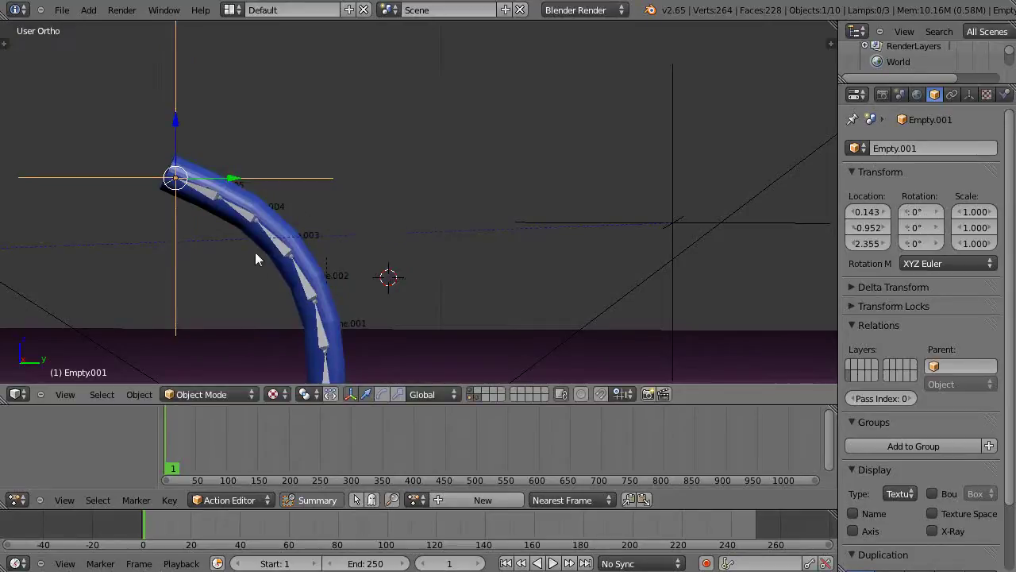
Insert a LocRotScale keyframe on Empty.001 at frame 1 and expand its Action Editor channels
key(i)
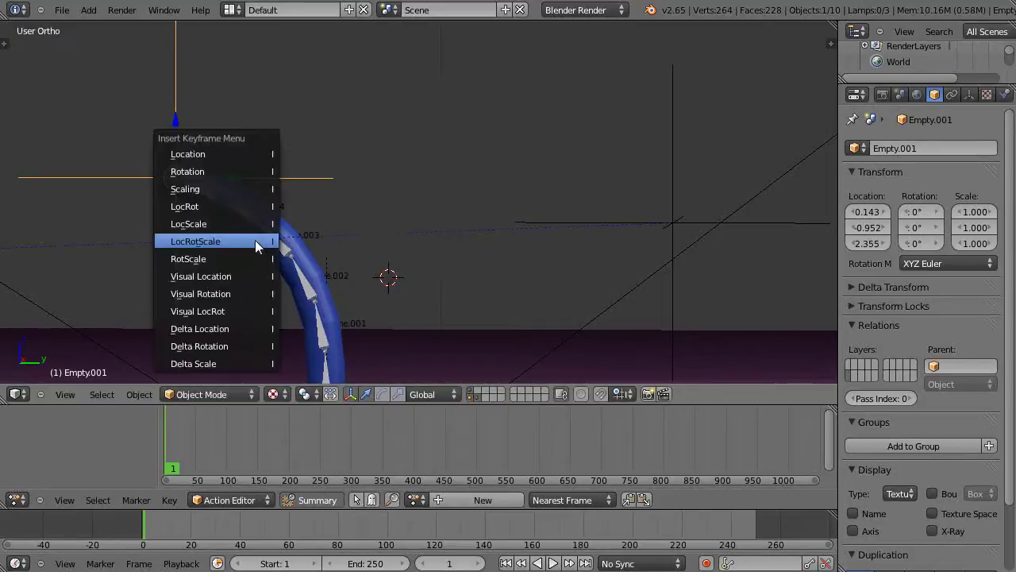
click(188, 241)
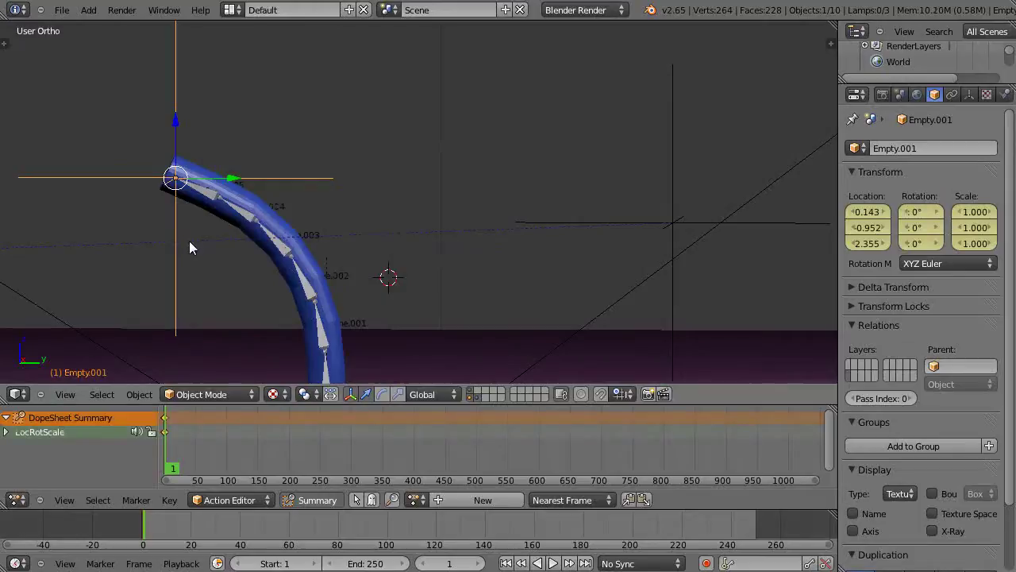
click(6, 432)
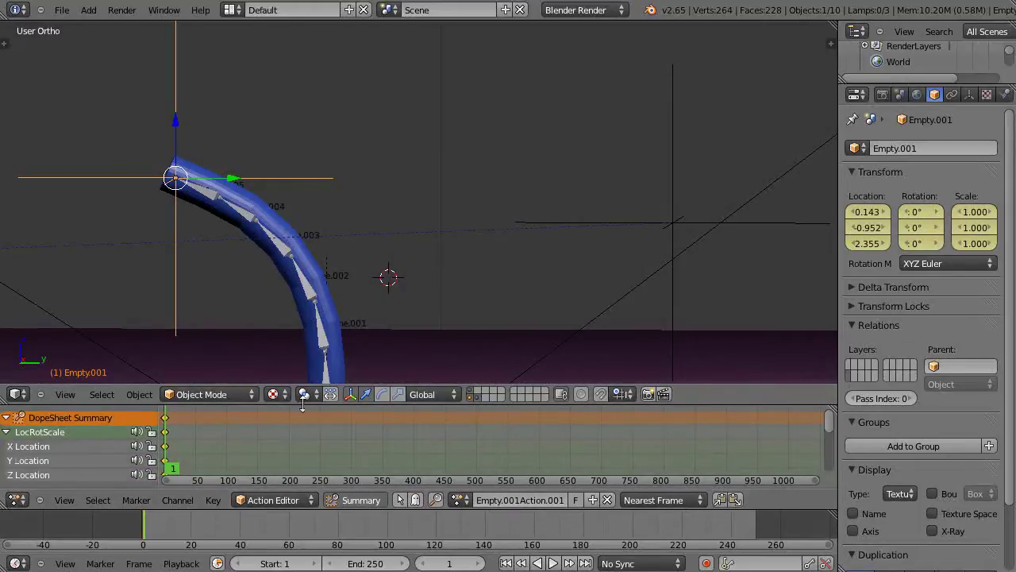
drag(303, 402, 305, 312)
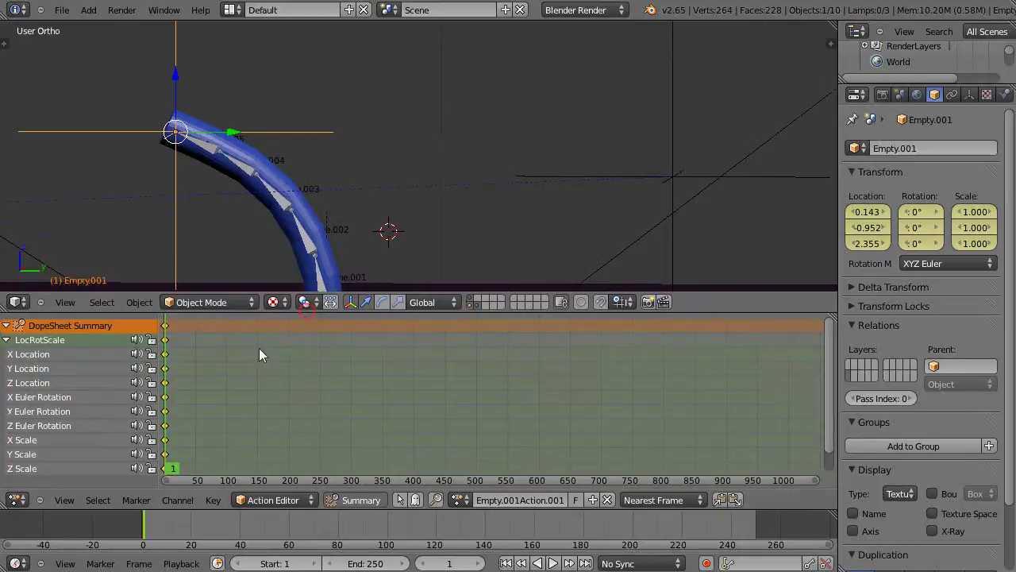
scroll(121, 426, down, 1)
scroll(125, 423, up, 1)
scroll(84, 453, down, 1)
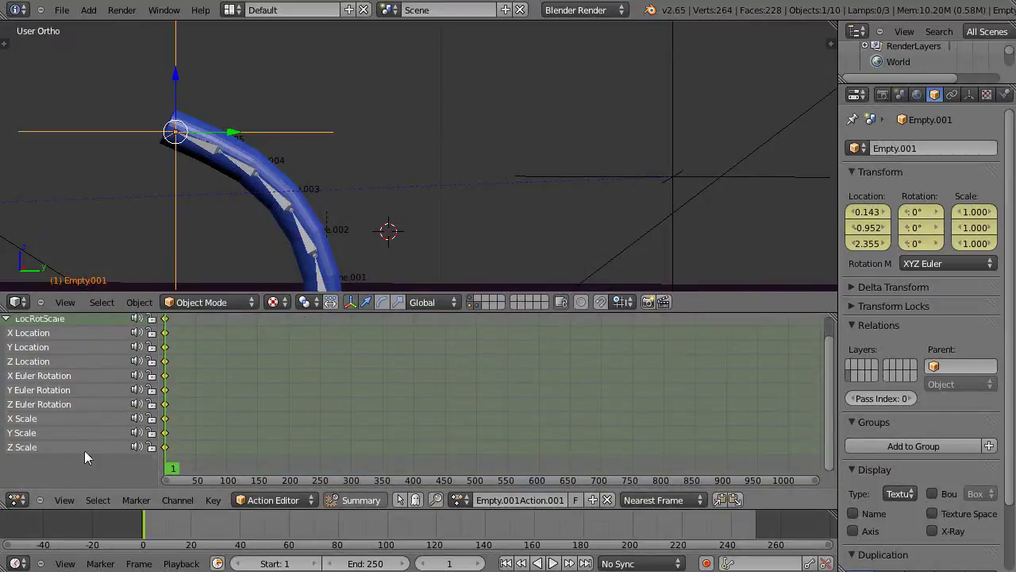
scroll(85, 433, up, 1)
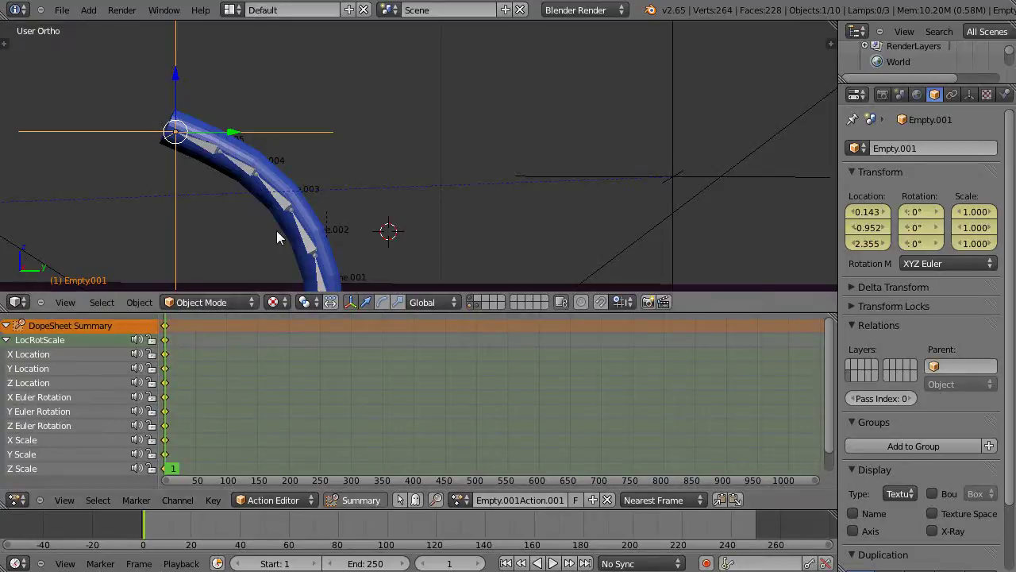
At frame 100, move Empty.001 to 0.027, 0.928, 1.959 and keyframe LocRotScale
click(226, 472)
key(Right)
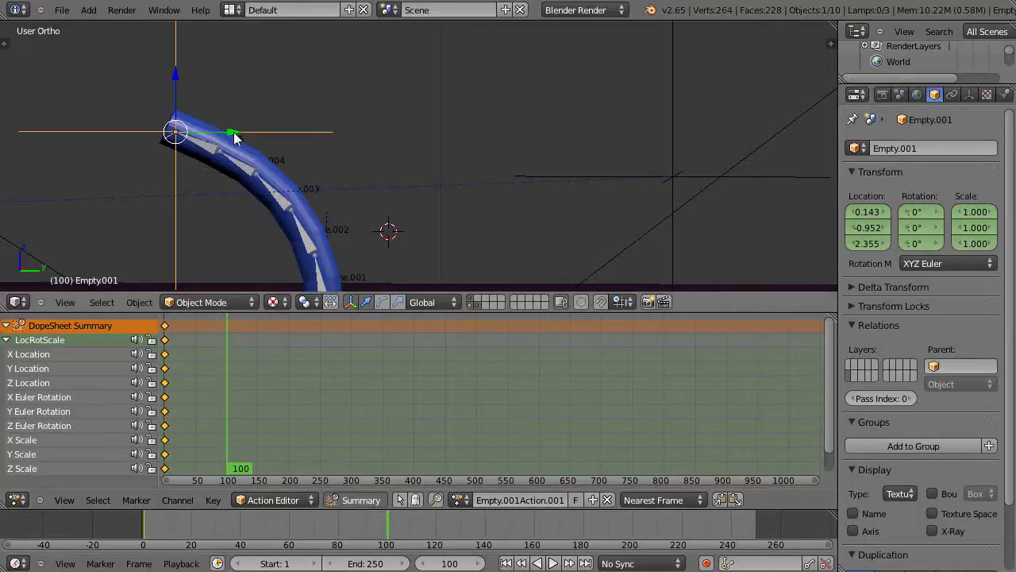
key(g)
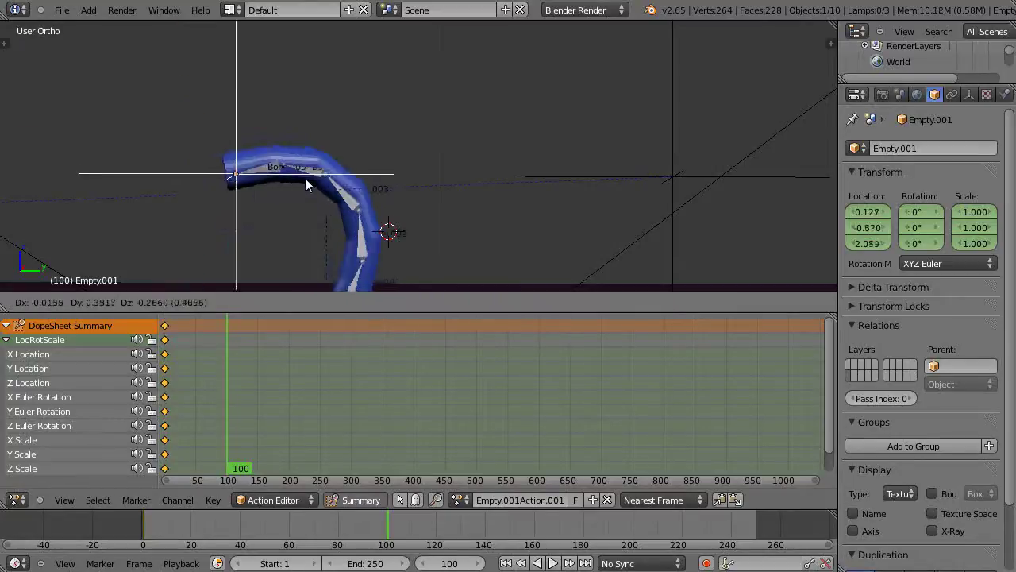
click(531, 195)
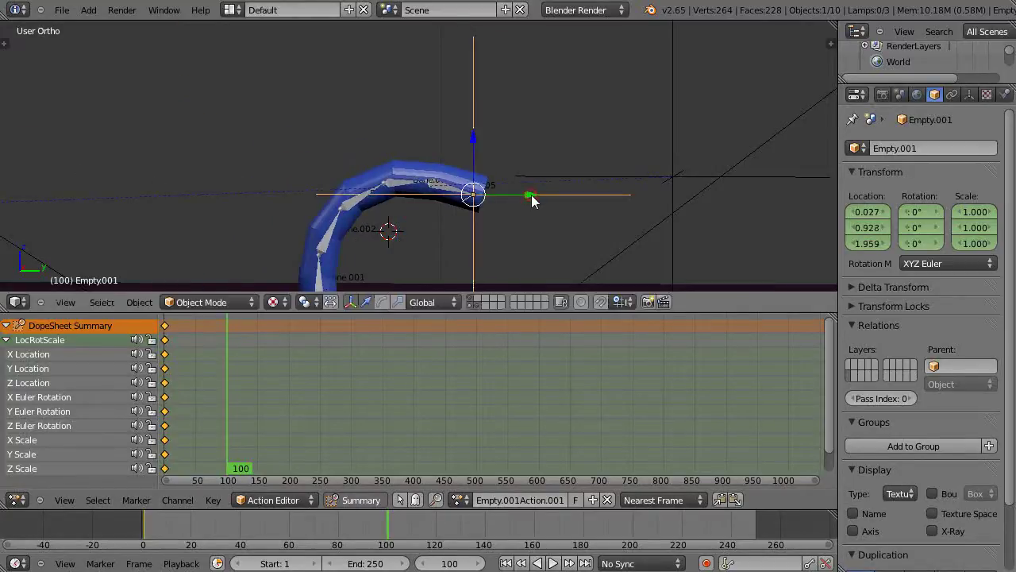
key(i)
click(571, 144)
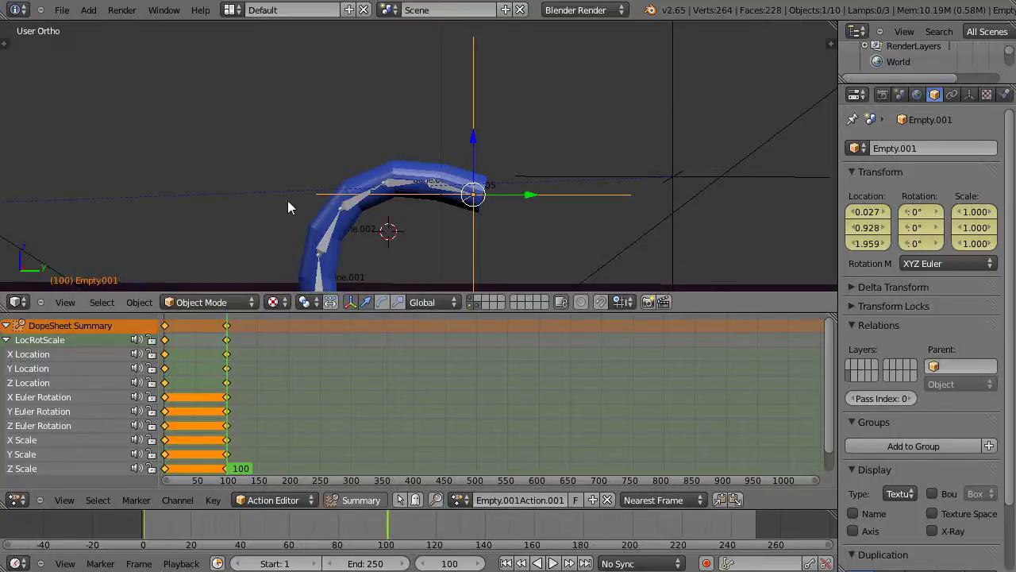
Enlarge and slightly orbit the 3D view, then play back the cylinder's IK animation from frame 1
right_click(471, 200)
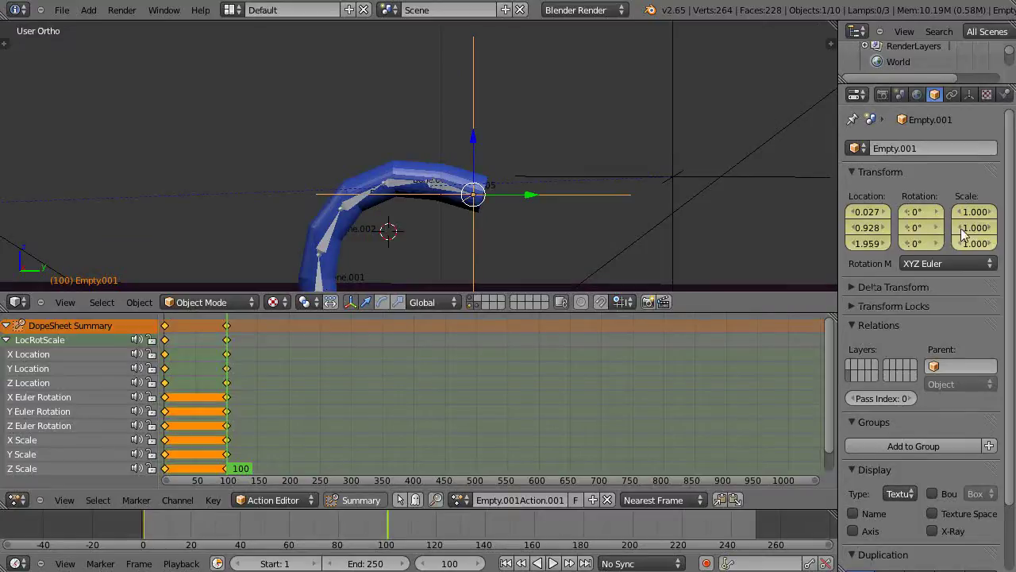
middle_drag(554, 206, 539, 230)
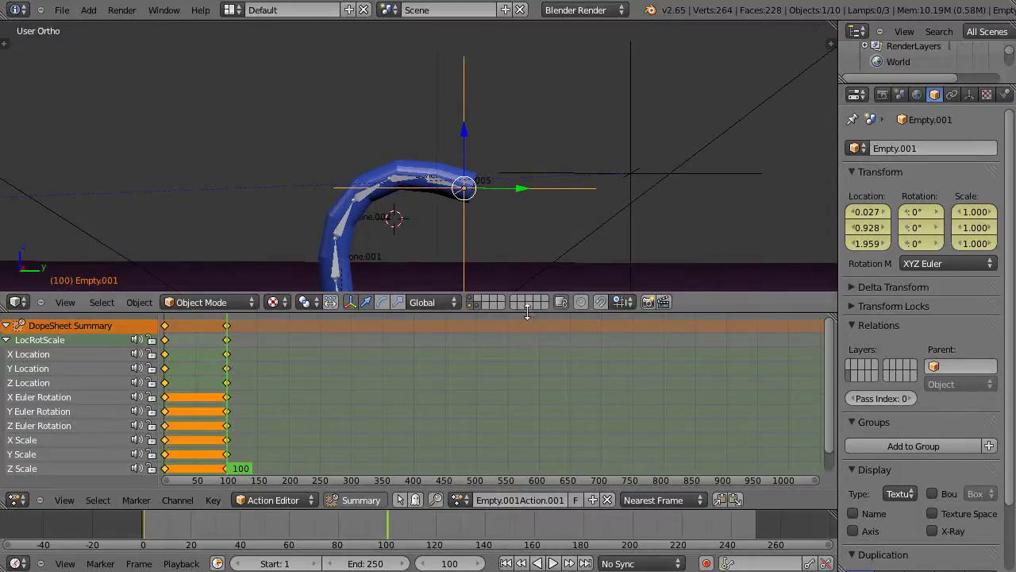
drag(527, 312, 476, 373)
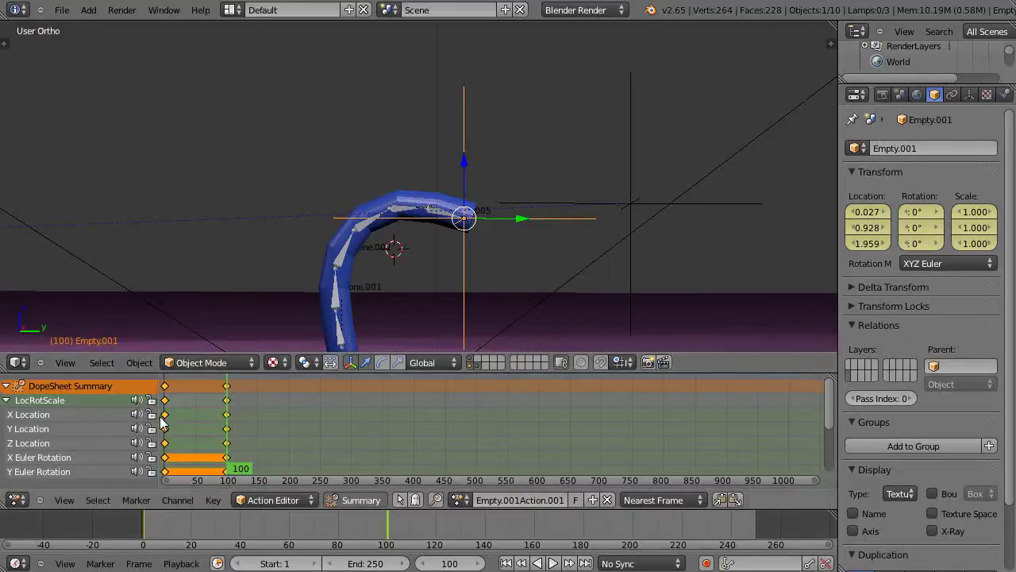
key(shift+Left)
key(alt+a)
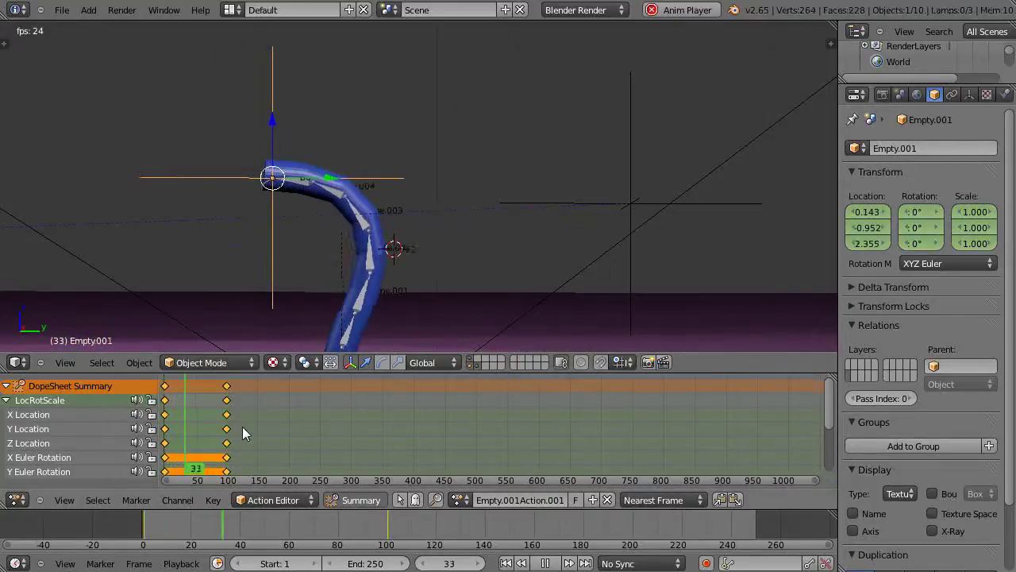